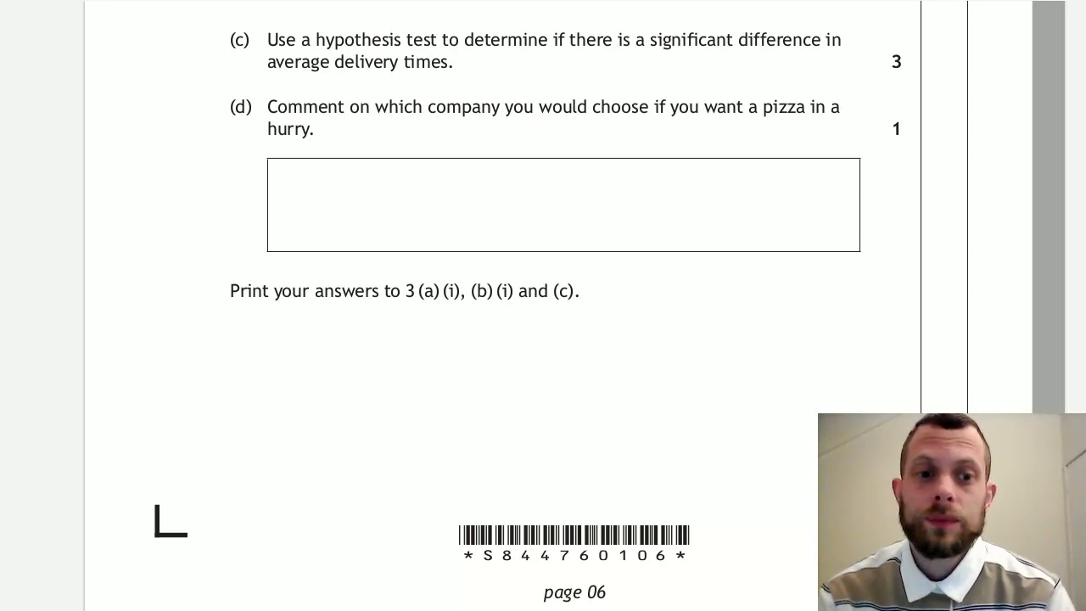
Switch to RStudio and run a two-sample t-test with t.test(Pizza.Palace, Pentominos).
key(alt+Tab)
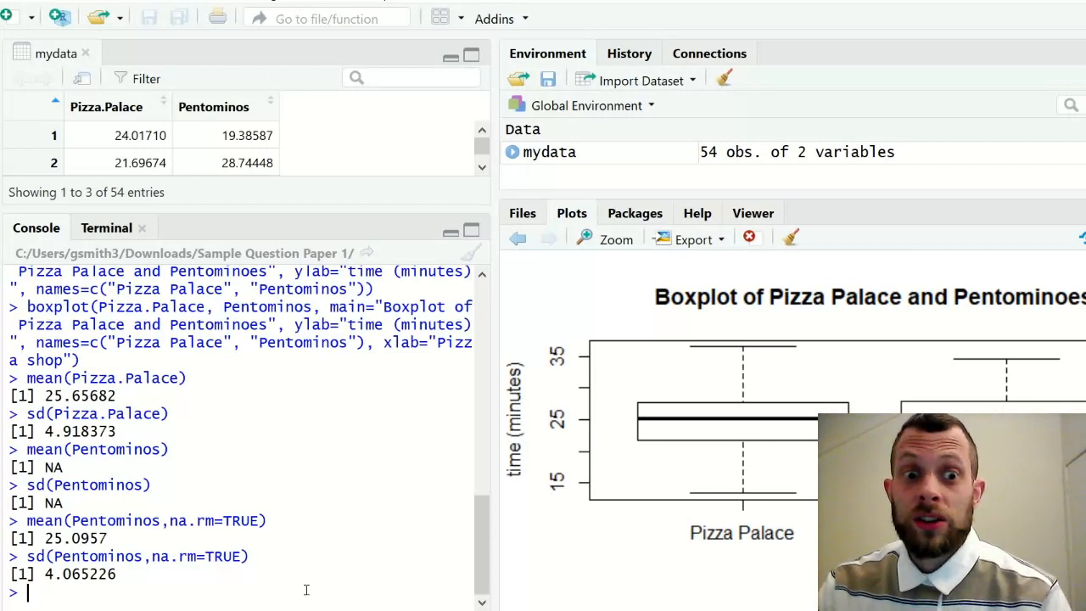
text(t.test(Pizza.Pa)
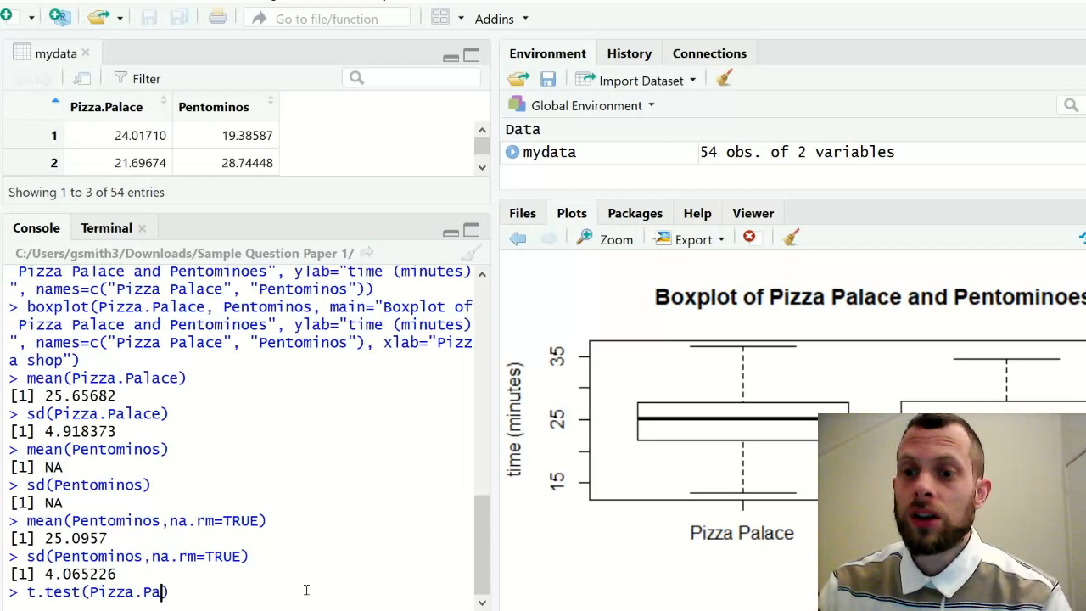
text(lace, Pentominos)
key(Return)
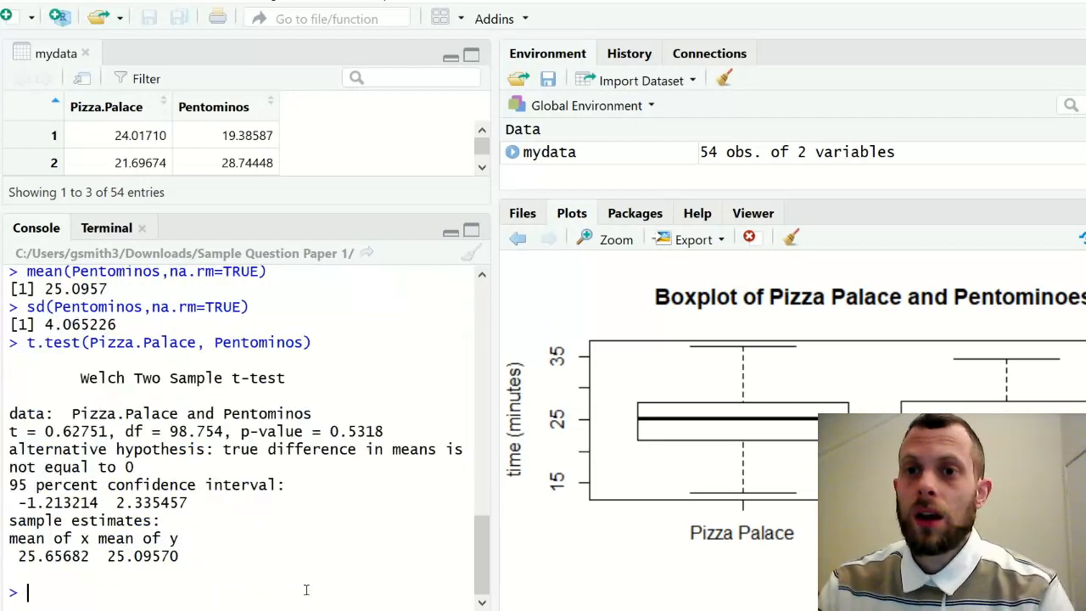
Copy the t-test command with its full output and paste it under (c) in the Word document.
drag(6, 342, 254, 556)
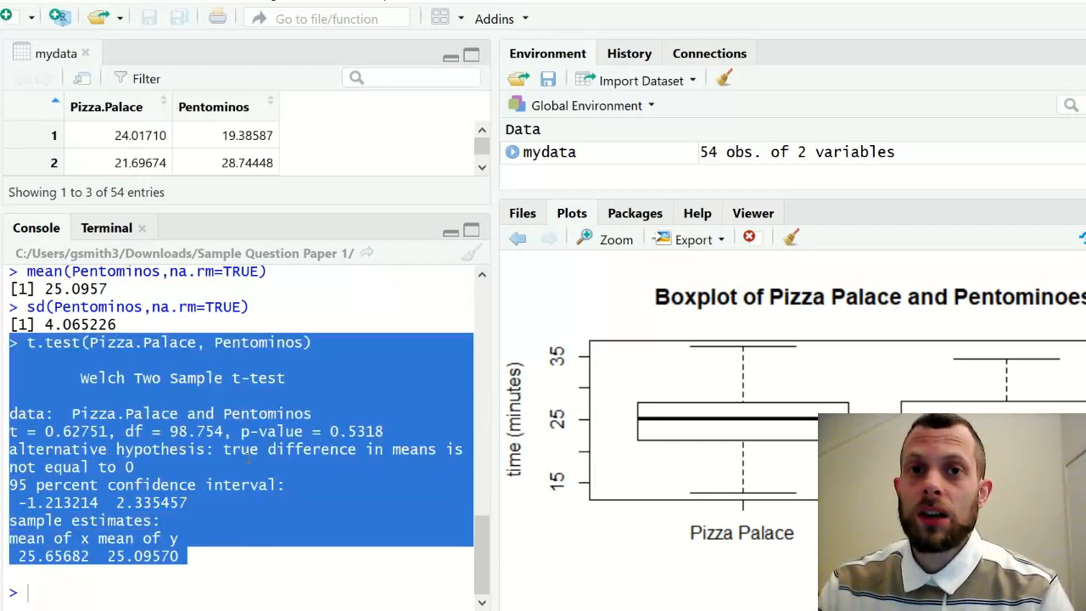
right_click(247, 458)
click(272, 473)
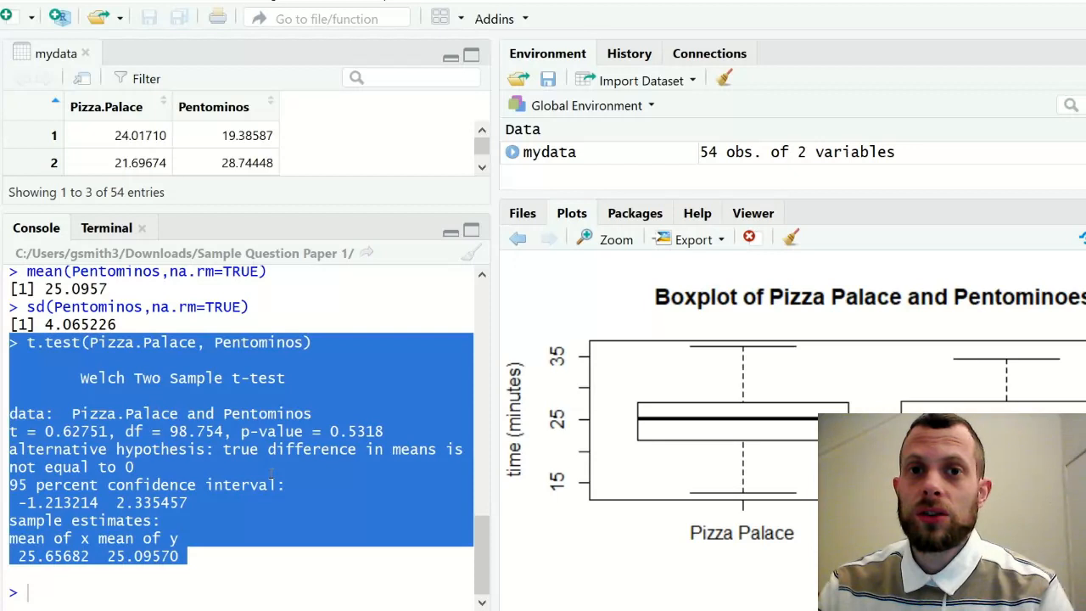
click(340, 550)
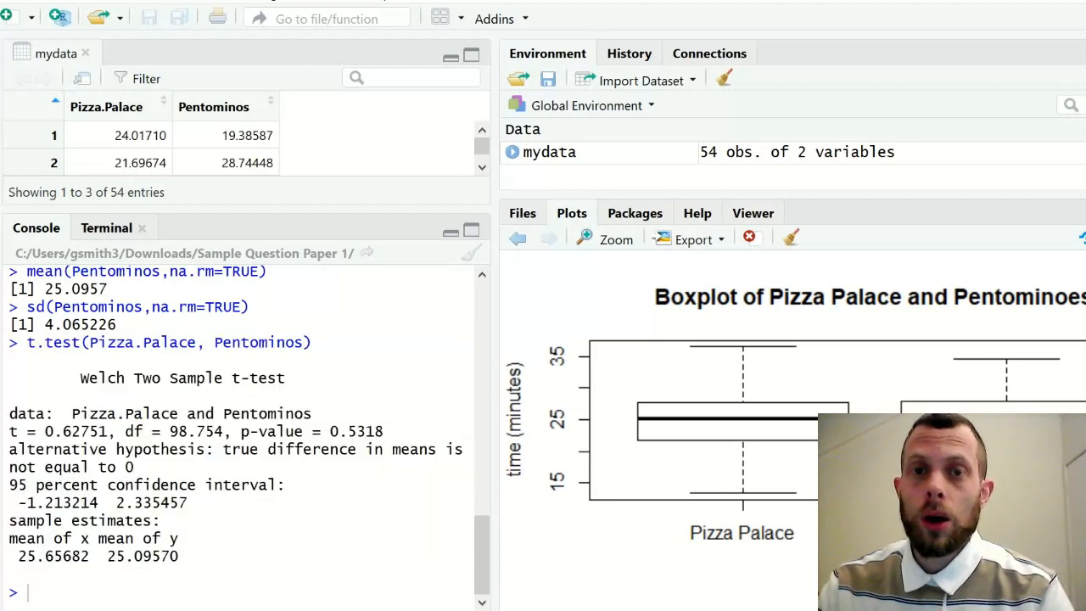
key(alt+Tab)
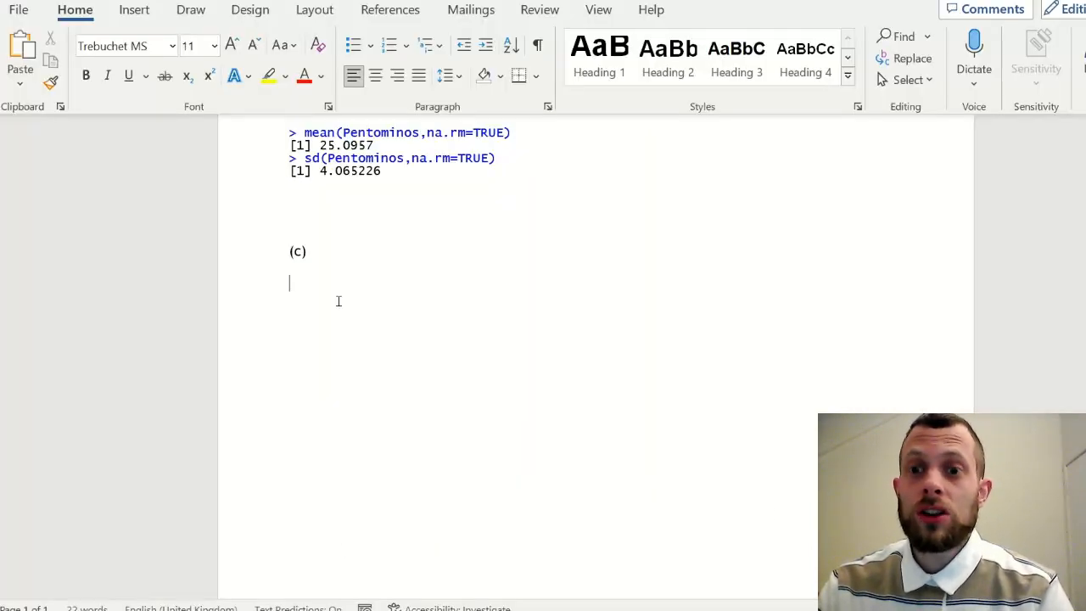
click(338, 301)
key(ctrl+v)
Below the pasted output, write "The p value is 0.5318 which is greater than 0.05".
key(Return)
text(The p va)
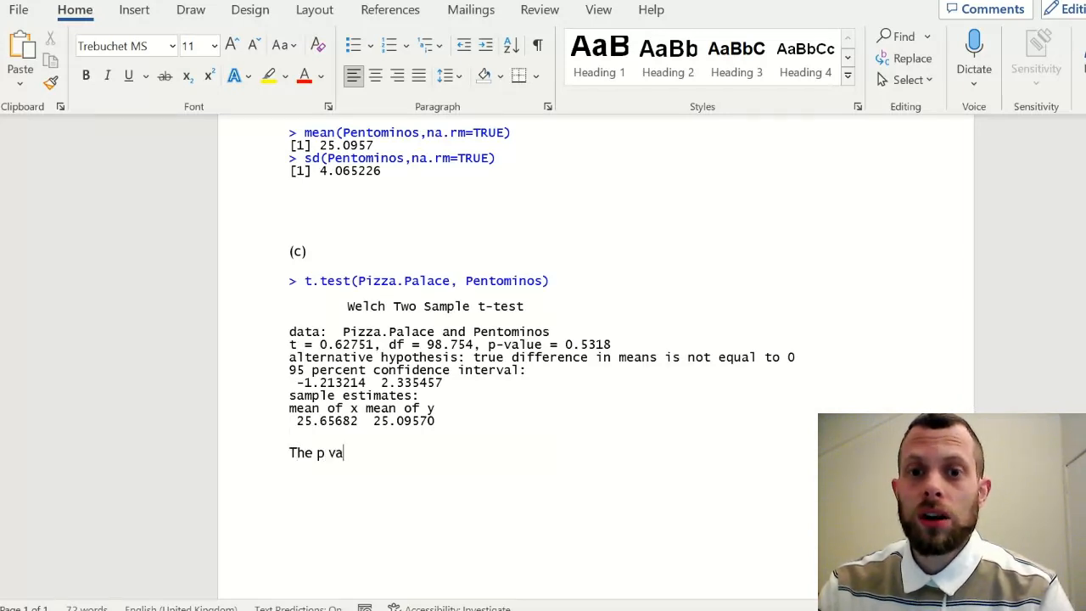
text(lue is 0.)
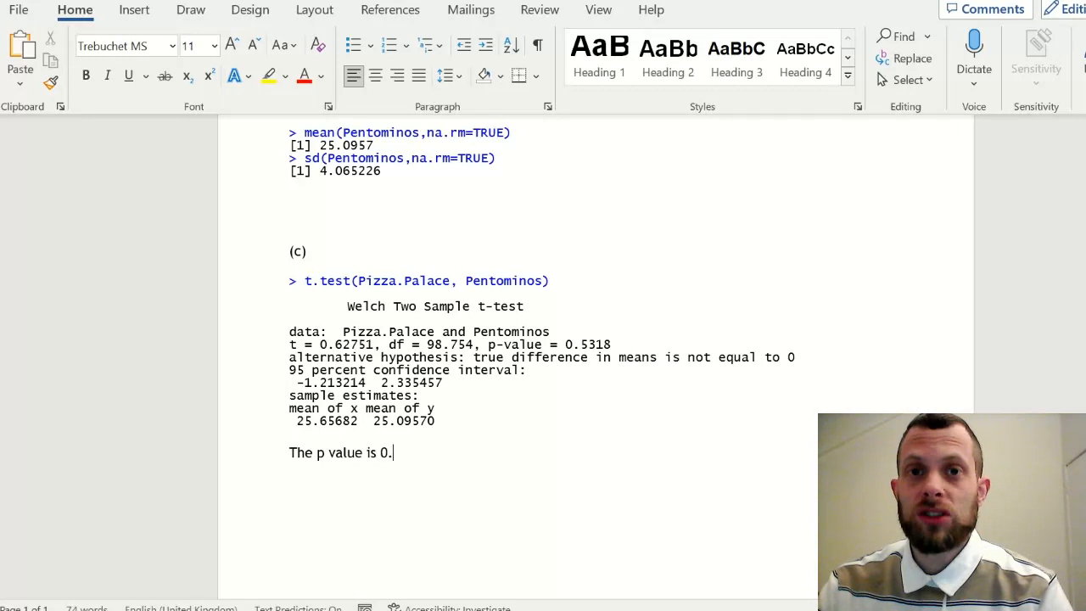
text(52)
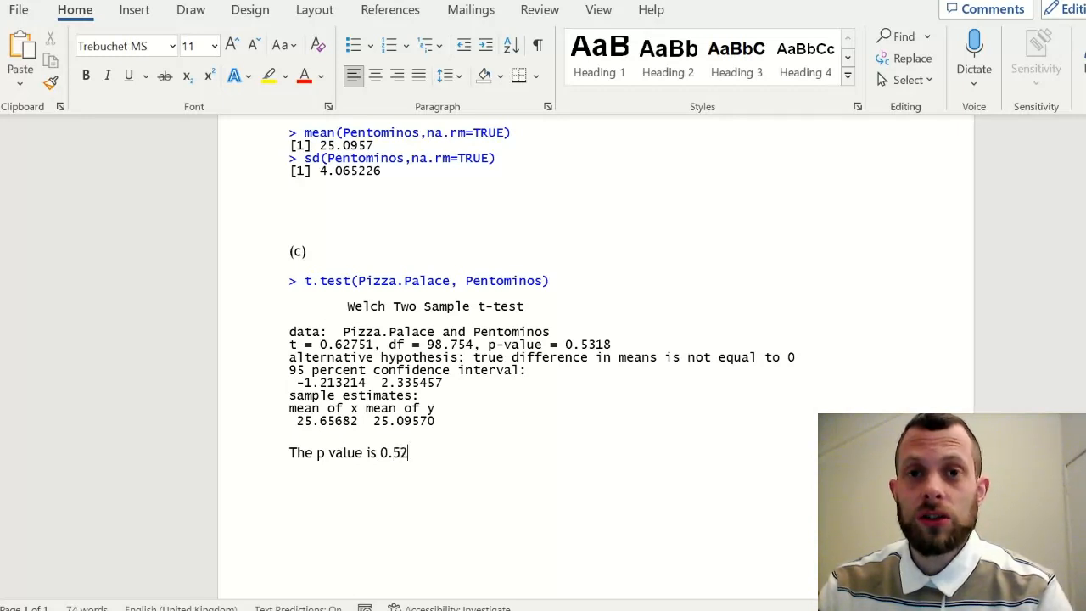
key(BackSpace)
text(318 )
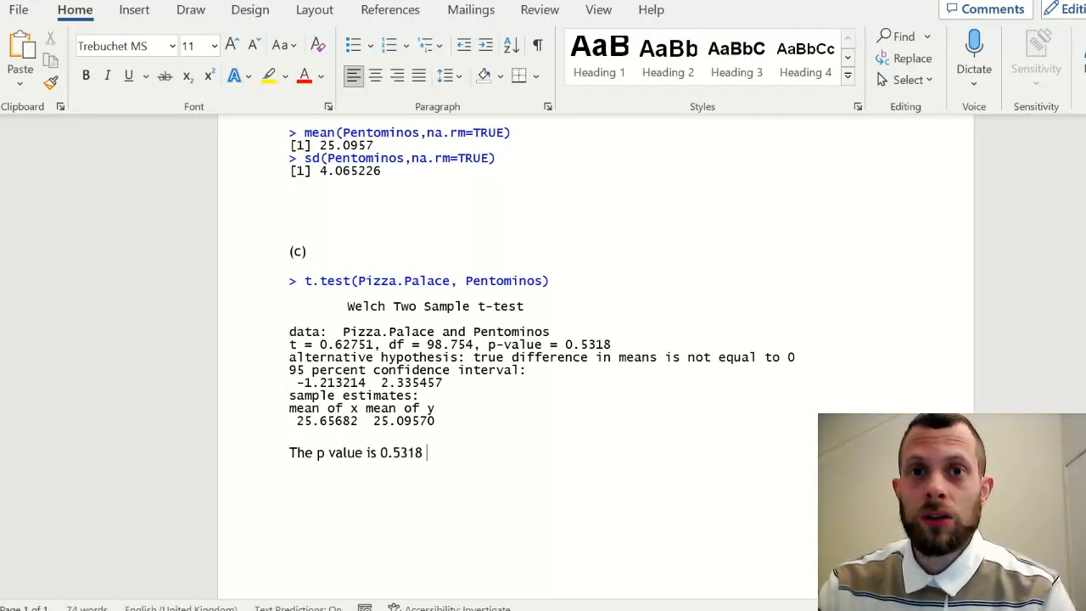
text(which is greater)
key(Tab)
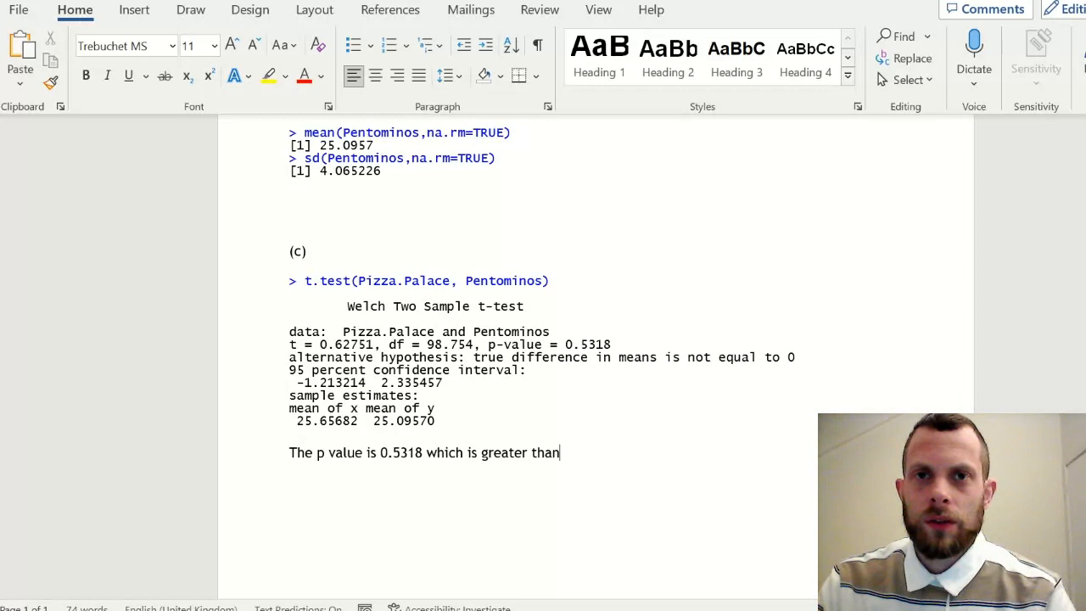
text(0.05)
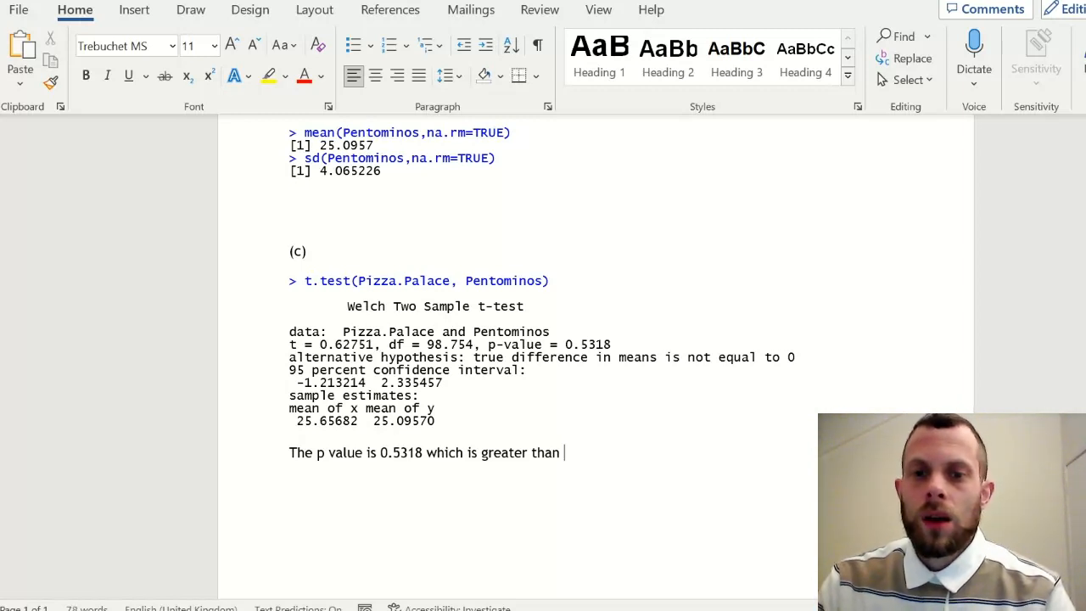
Continue the answer with a new sentence: "Therefore we do not have sufficient evidence to reject the null hypothesis".
text(. T)
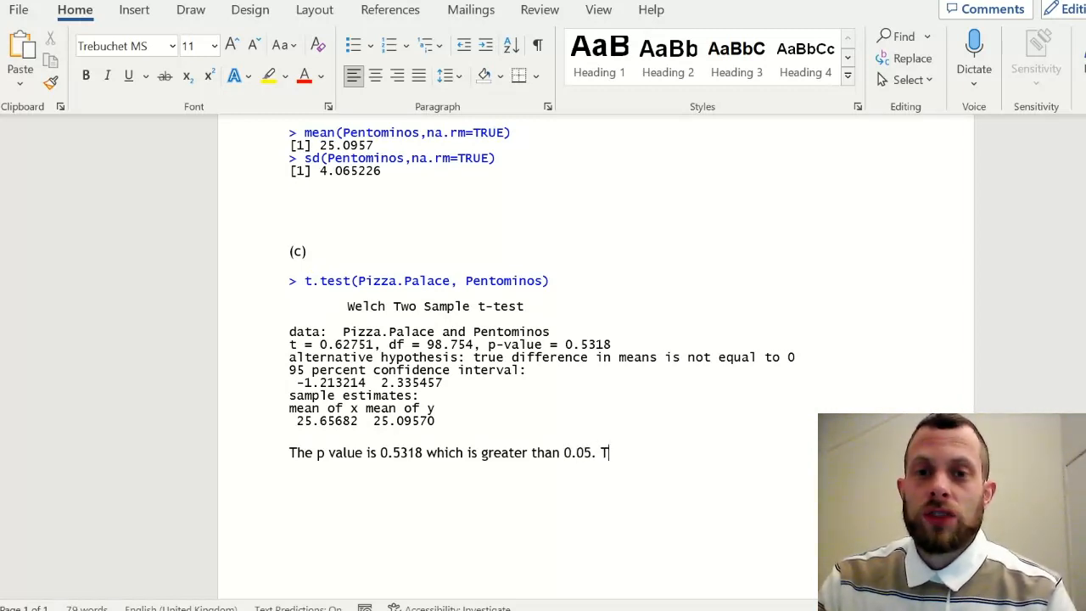
text(herefore we do not have sufficien)
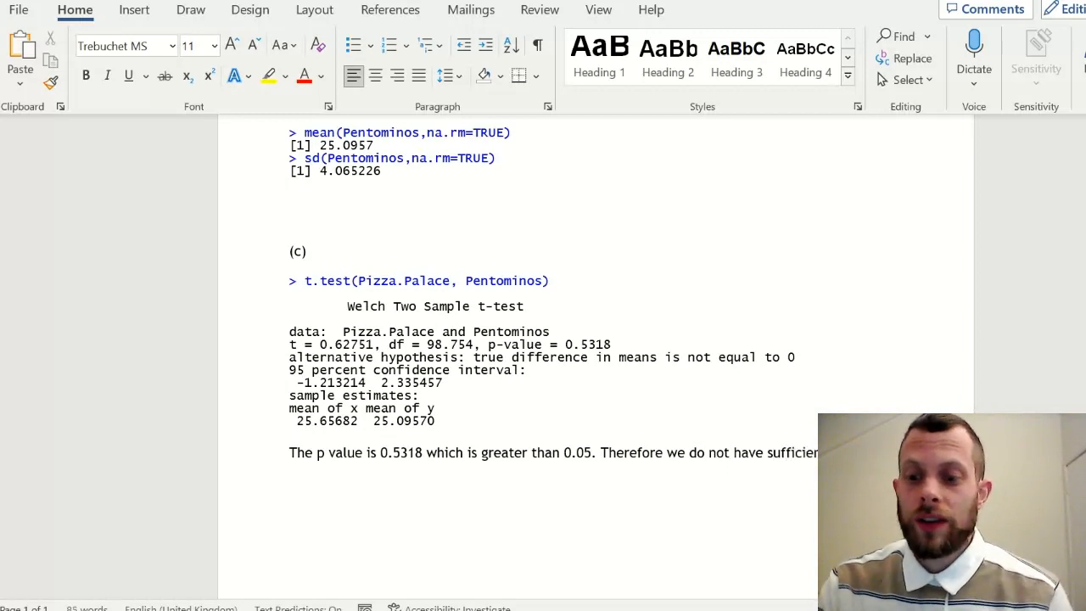
text(t eviden)
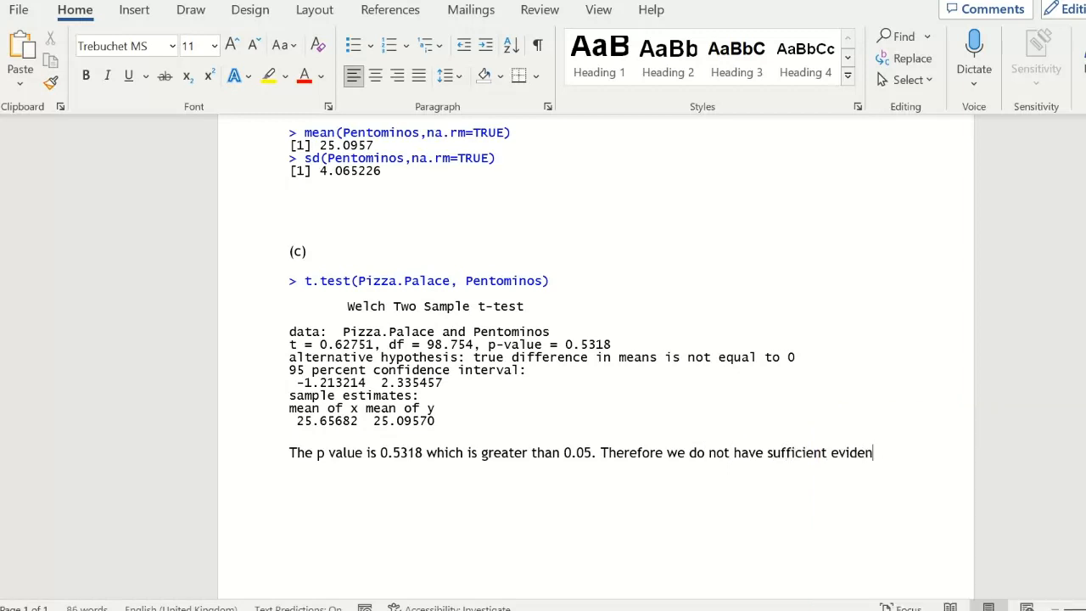
text(ce to reject the null)
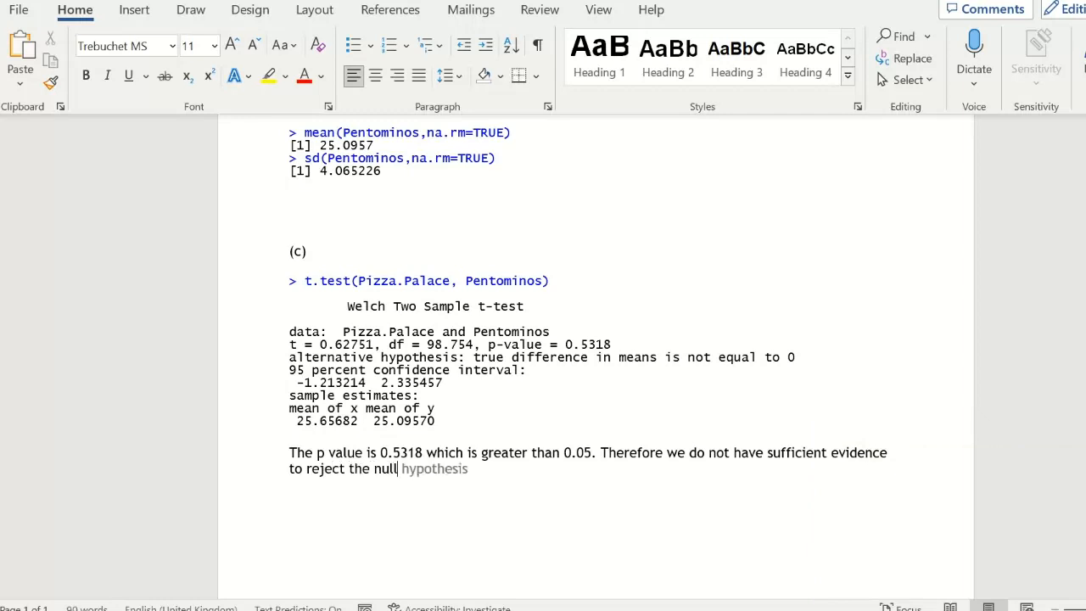
key(Tab)
Conclude the answer with "This means that there is no evidence of a difference in the mean delivery times between Pizza Palace and Pentominos.".
text(. This means)
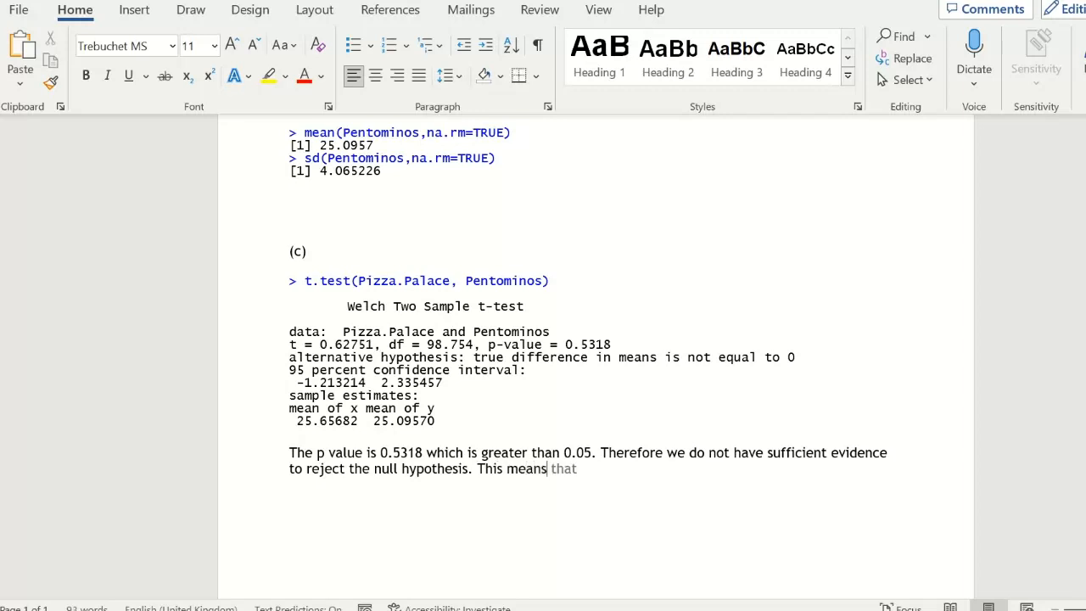
text( that there is not)
key(BackSpace)
key(BackSpace)
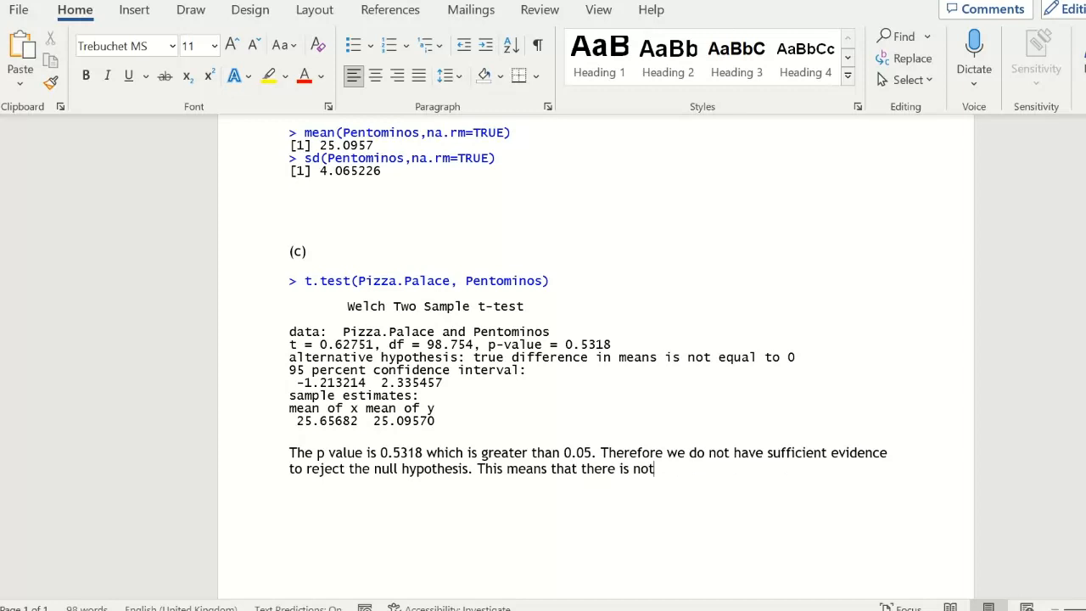
text(difference)
key(BackSpace)
key(BackSpace)
key(BackSpace)
key(BackSpace)
key(BackSpace)
key(BackSpace)
key(BackSpace)
key(BackSpace)
key(BackSpace)
key(BackSpace)
text(evidence of a diff)
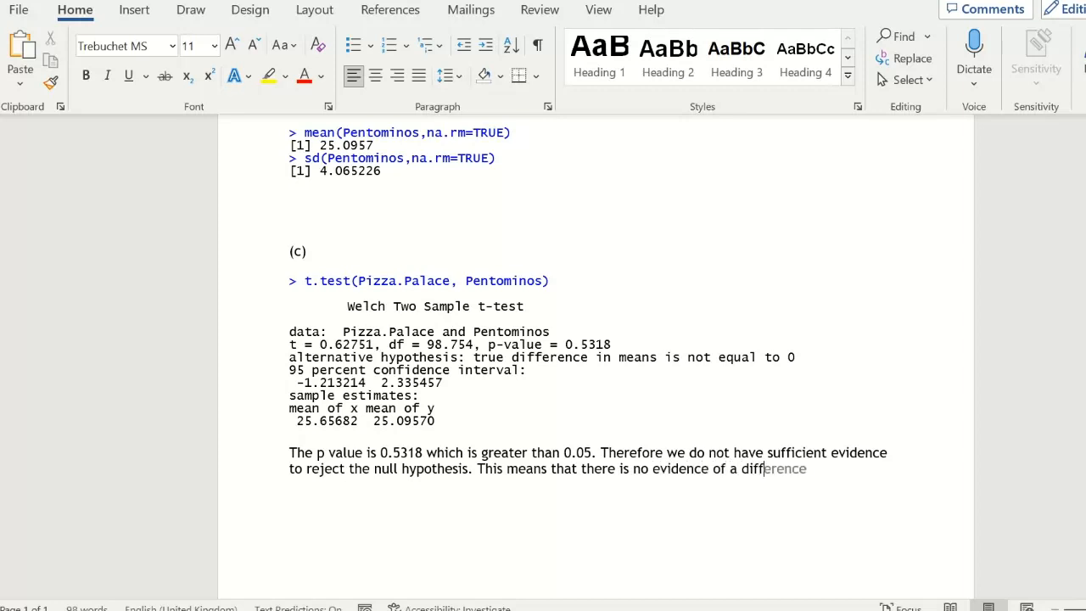
text(erence in the me)
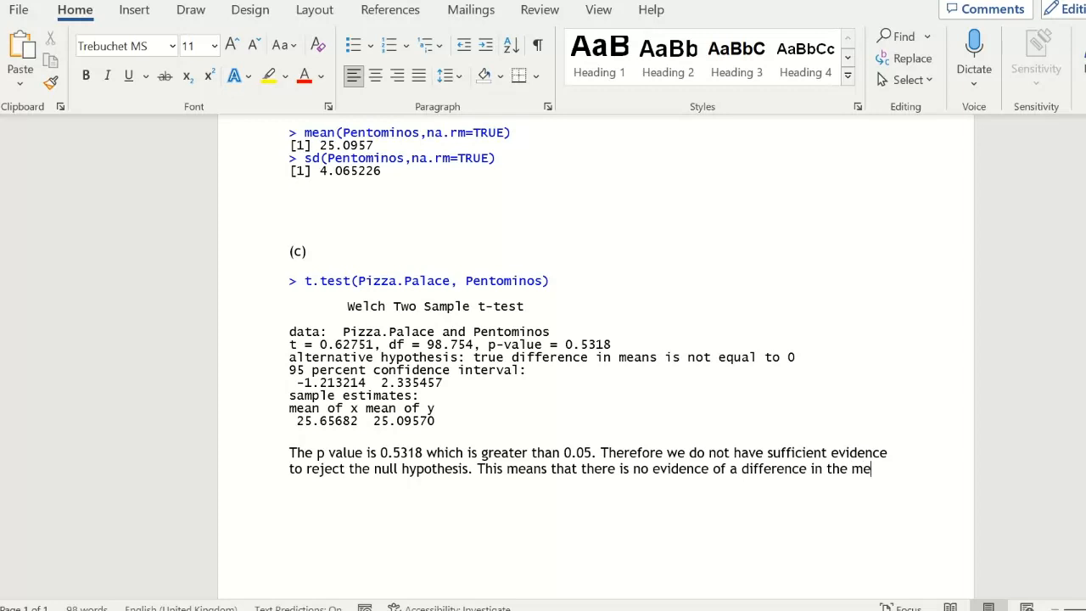
text(an delivery)
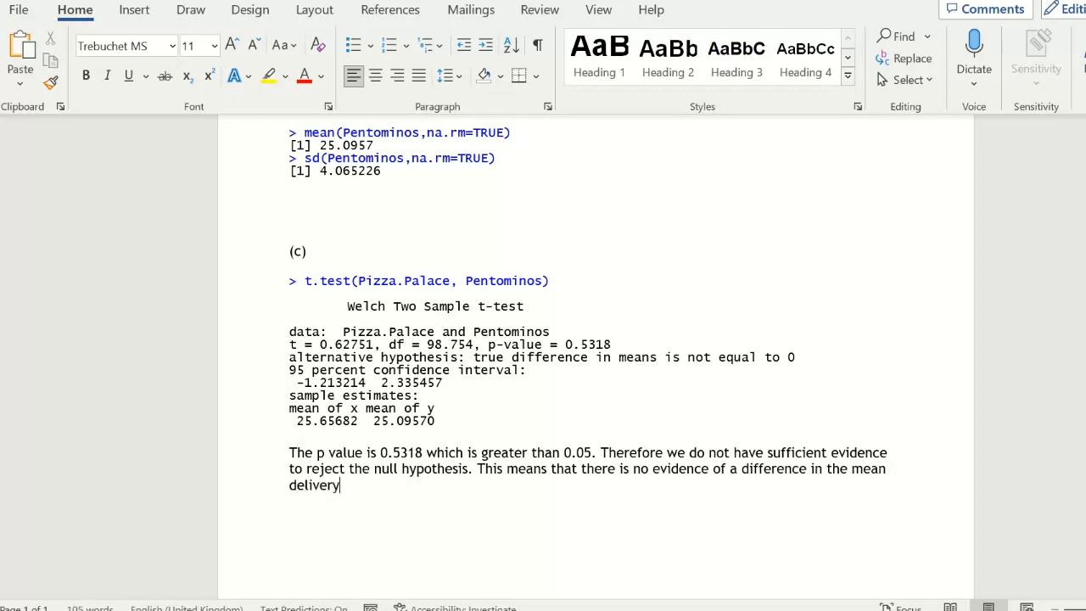
text( times between Pizza Palace and Pentominos.)
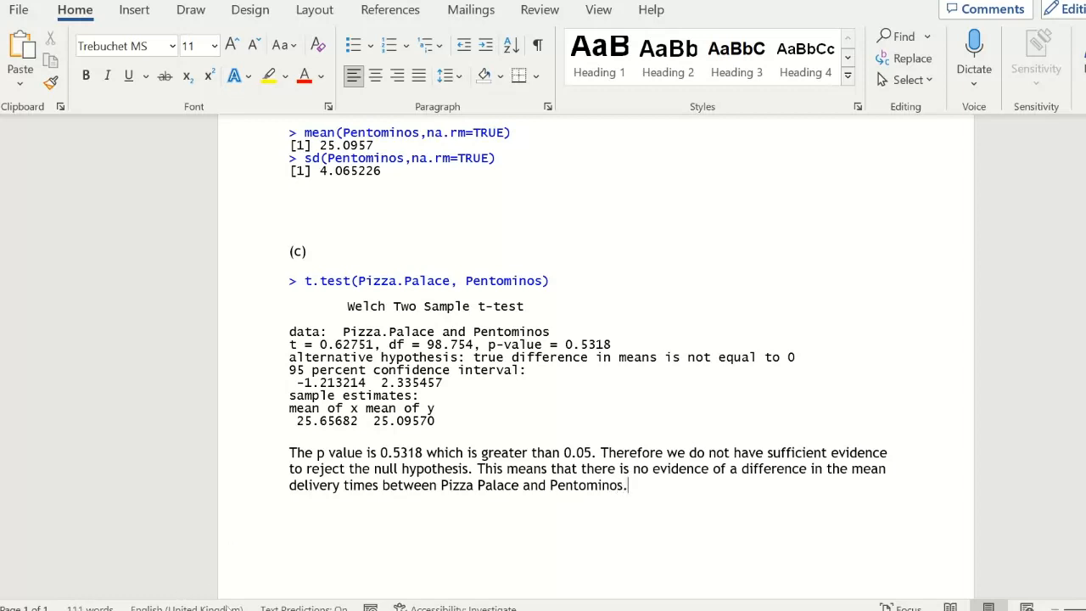